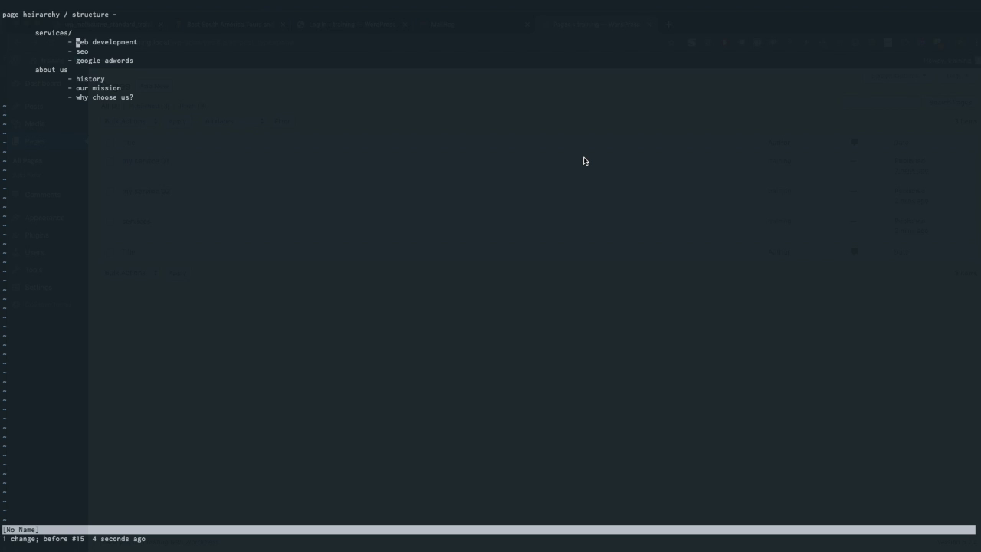
# Examine the page hierarchy outline, going through the entries under services and about us.
pyautogui.press('k')
pyautogui.press('j')
pyautogui.press('k')
pyautogui.press('k')
pyautogui.press('j')
pyautogui.press('k')
pyautogui.press('j')
pyautogui.press('j')
pyautogui.press('j')
pyautogui.press('j')
pyautogui.press('k')
pyautogui.press('k')
pyautogui.press('j')
pyautogui.press('j')
pyautogui.press('j')
pyautogui.press('k')
pyautogui.press('j')
pyautogui.press('j')
pyautogui.press('j')
pyautogui.press('j')
pyautogui.press('k')
pyautogui.press('k')
pyautogui.press('k')
pyautogui.press('k')
pyautogui.press('k')
pyautogui.press('k')
pyautogui.press('k')
pyautogui.press('x')
pyautogui.press('k')
pyautogui.press('j')
pyautogui.press('k')
pyautogui.press('j')
# Switch to the WordPress pages list in Chrome and quick-edit my service 01 to make services its parent page.
pyautogui.press('super+Tab')
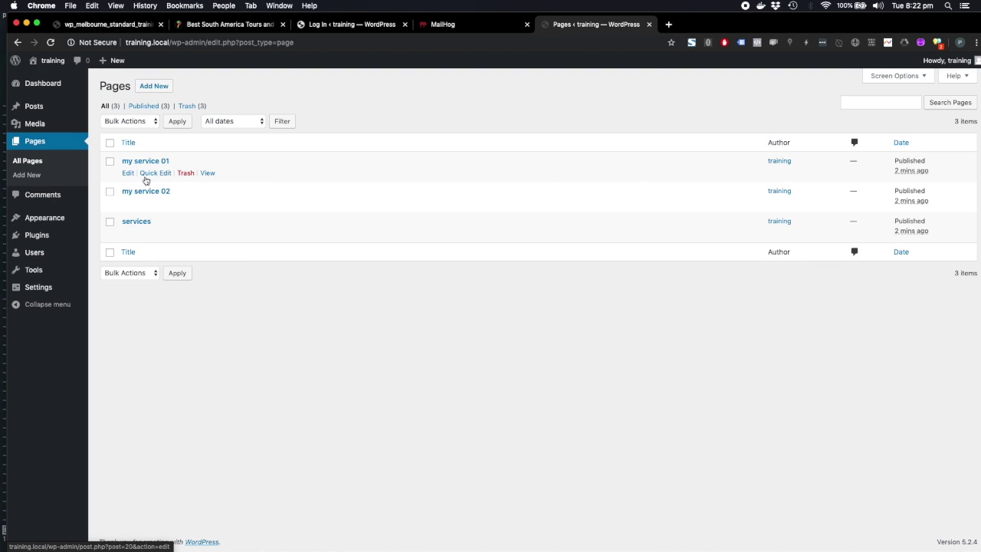
pyautogui.click(155, 174)
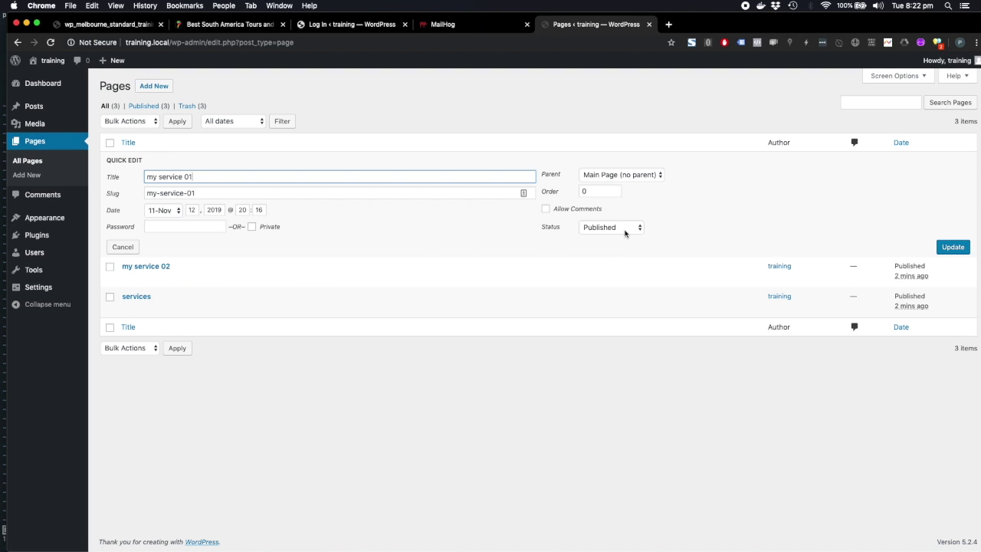
pyautogui.click(621, 178)
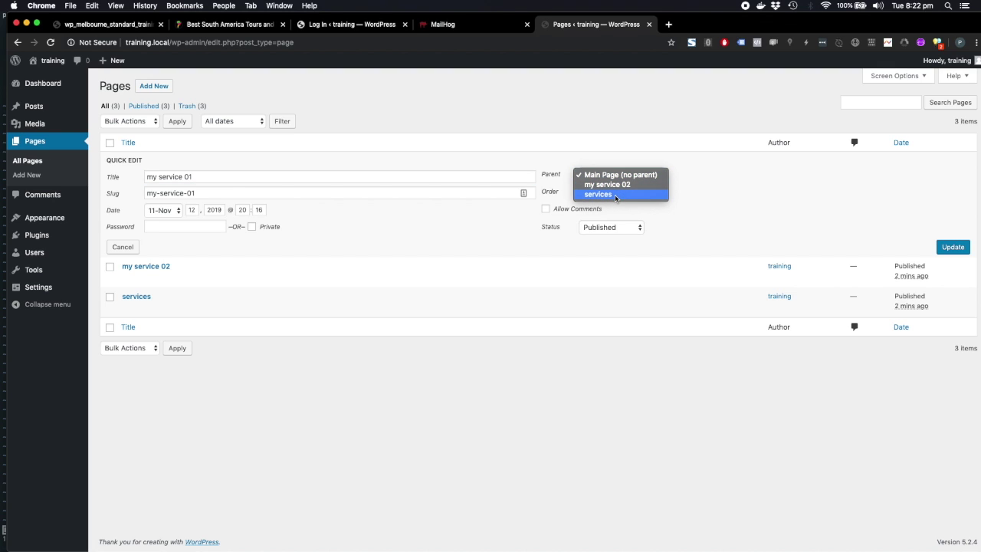
pyautogui.click(615, 195)
pyautogui.click(953, 247)
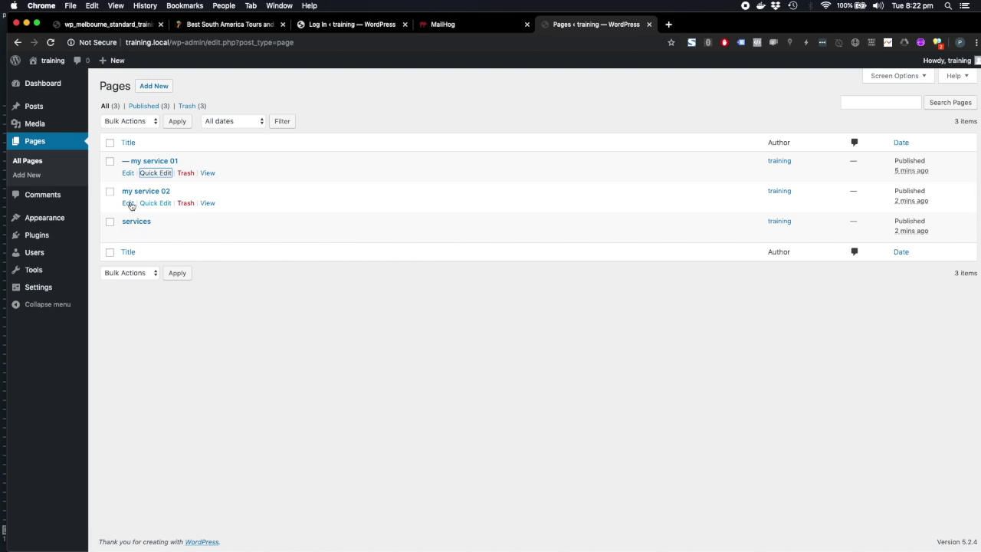
# Edit the my service 02 page, set its parent page to services, and update it.
pyautogui.click(128, 203)
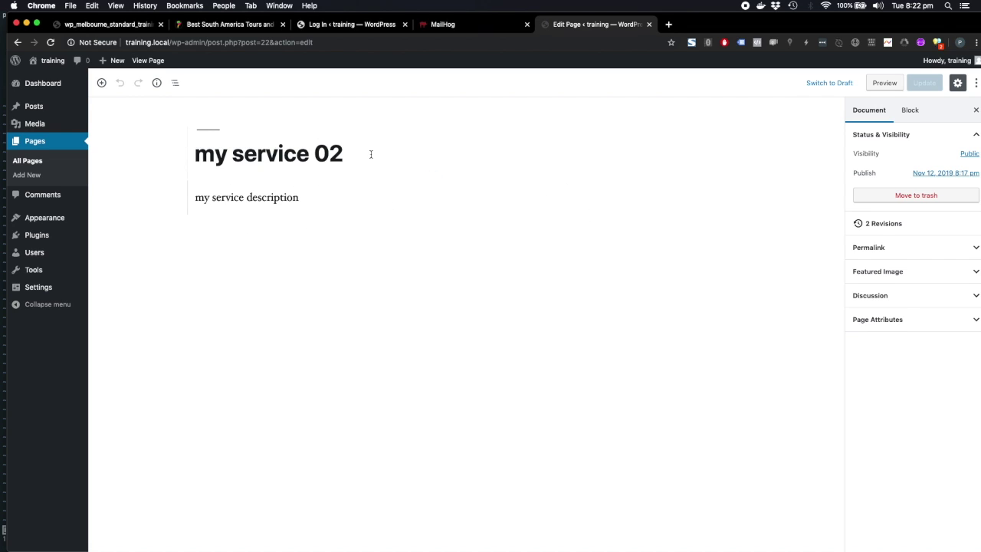
pyautogui.click(912, 324)
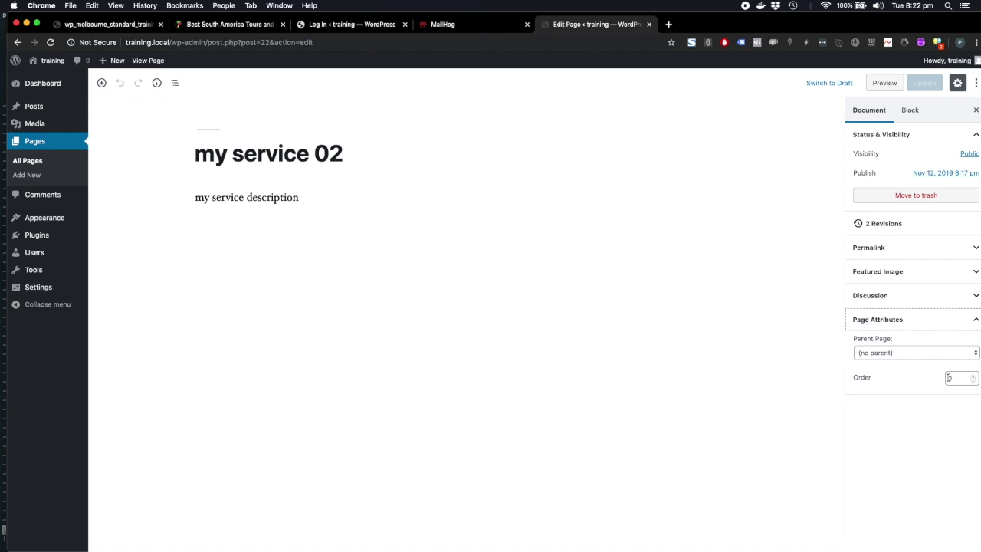
pyautogui.click(928, 354)
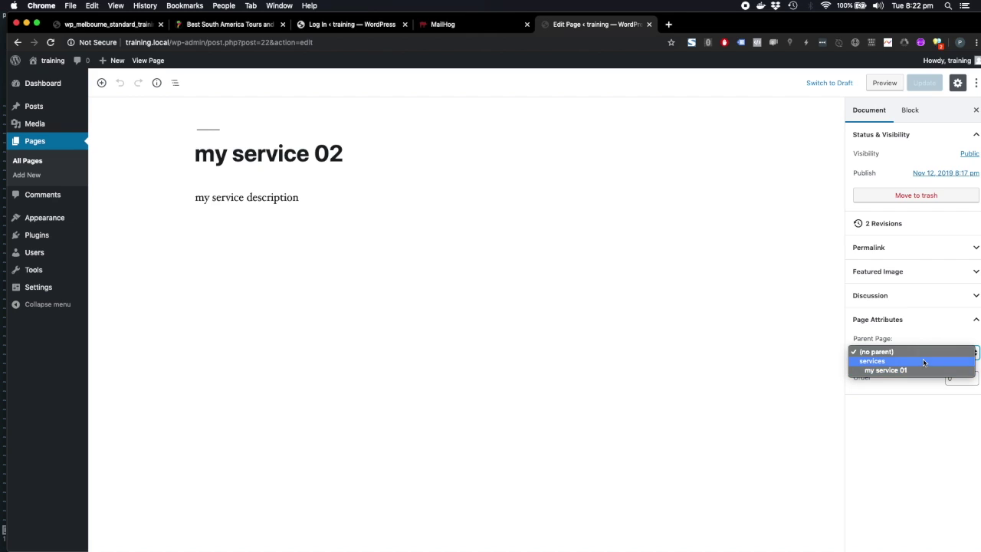
pyautogui.click(923, 360)
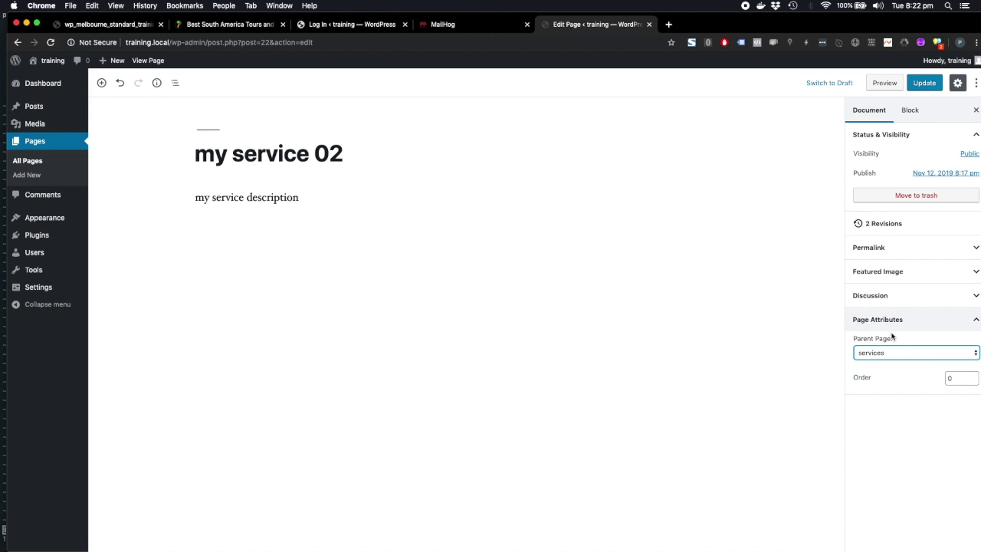
pyautogui.click(896, 353)
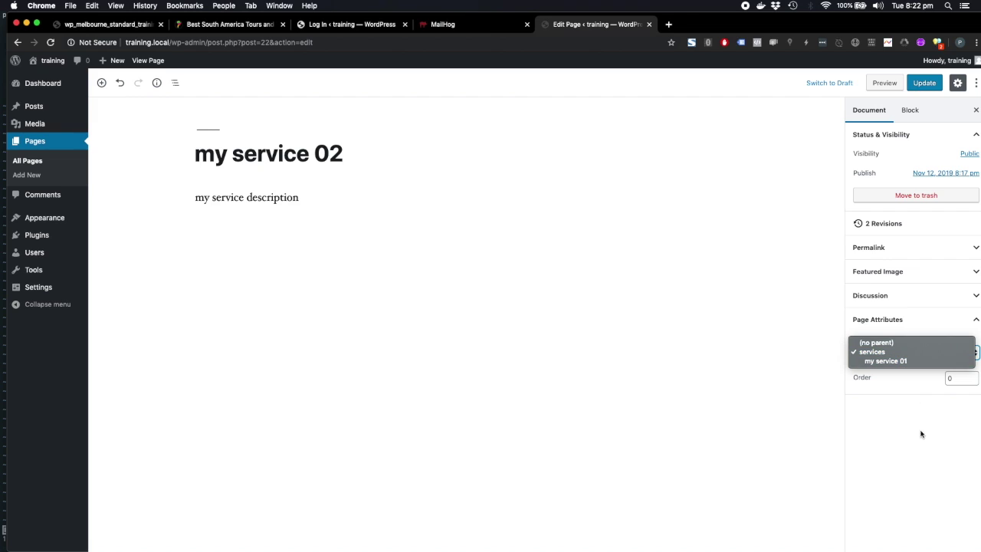
pyautogui.click(922, 434)
pyautogui.click(897, 354)
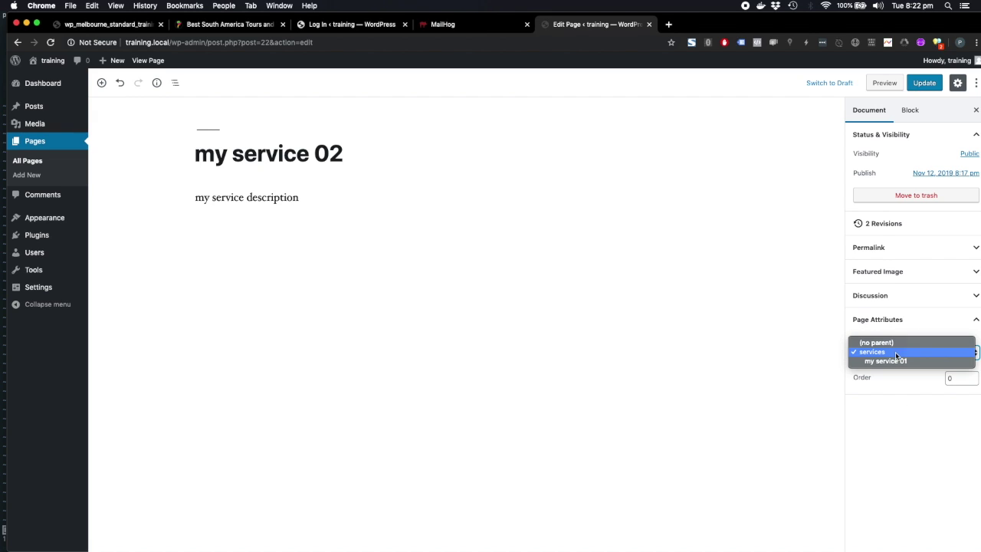
pyautogui.click(916, 425)
pyautogui.click(923, 84)
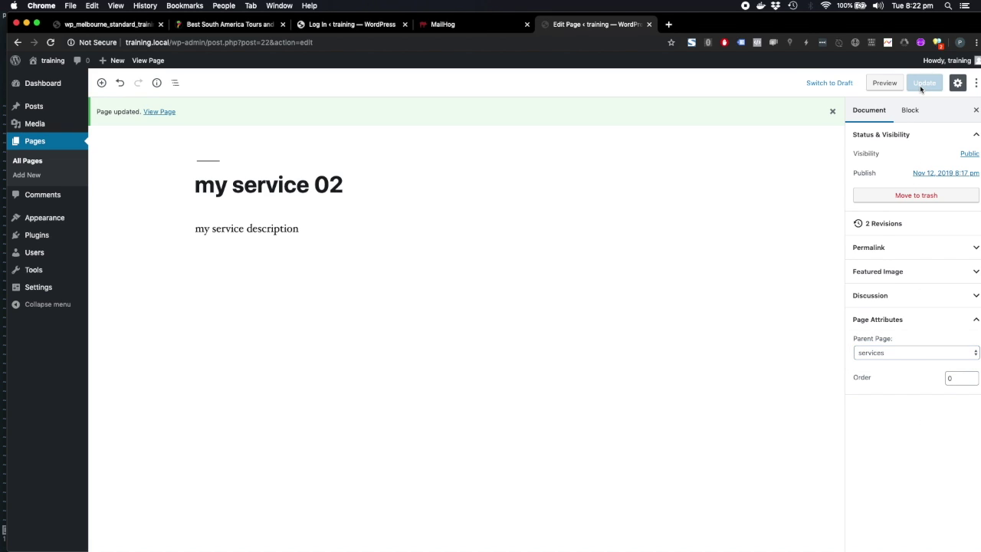
# View the updated my service 02 page on the site and inspect the path in its URL.
pyautogui.click(168, 114)
pyautogui.moveTo(171, 43); pyautogui.dragTo(260, 44)
pyautogui.click(273, 46)
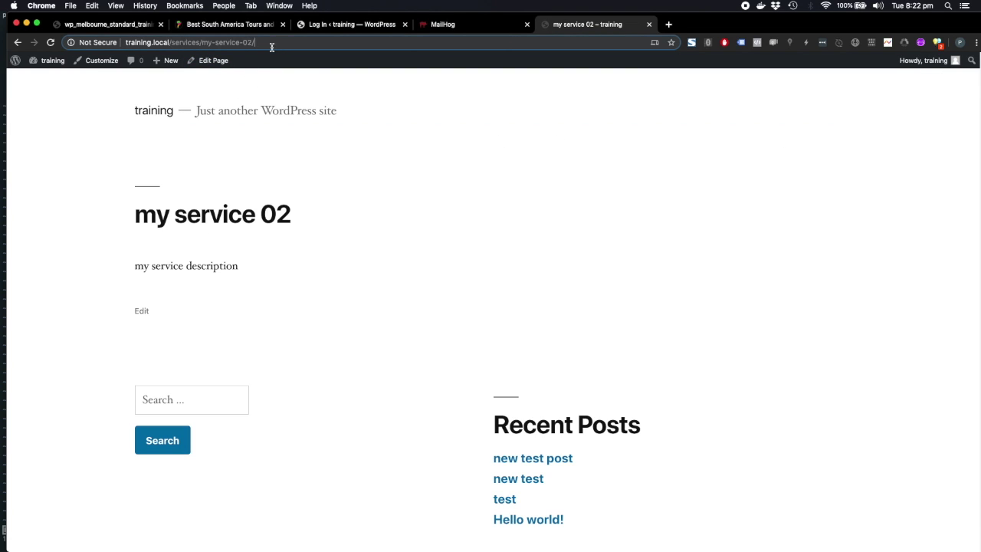
pyautogui.moveTo(171, 42); pyautogui.dragTo(257, 45)
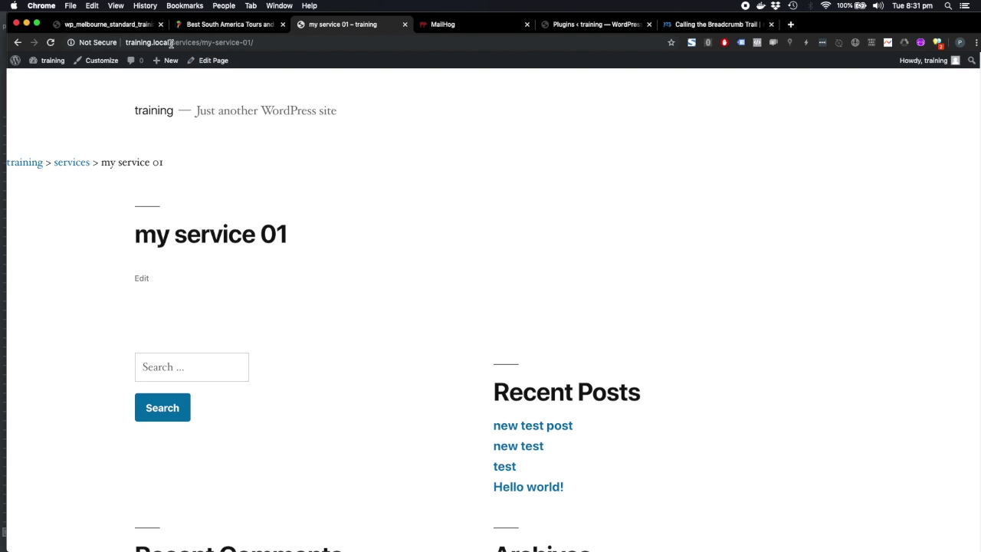
# Compare the my service 01 page's URL path with its breadcrumb trail and follow the breadcrumb to the parent services page.
pyautogui.moveTo(170, 43); pyautogui.dragTo(254, 46)
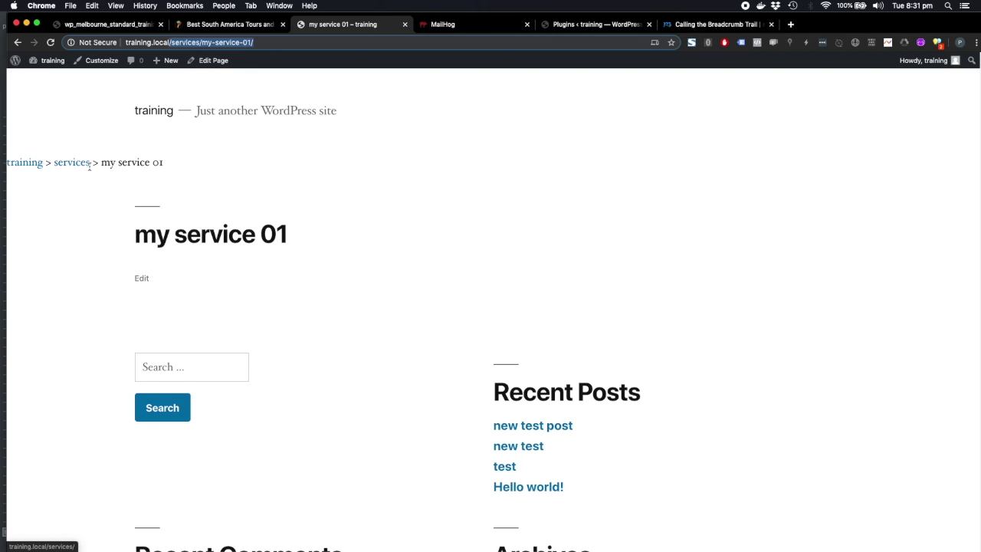
pyautogui.moveTo(164, 165); pyautogui.dragTo(100, 165)
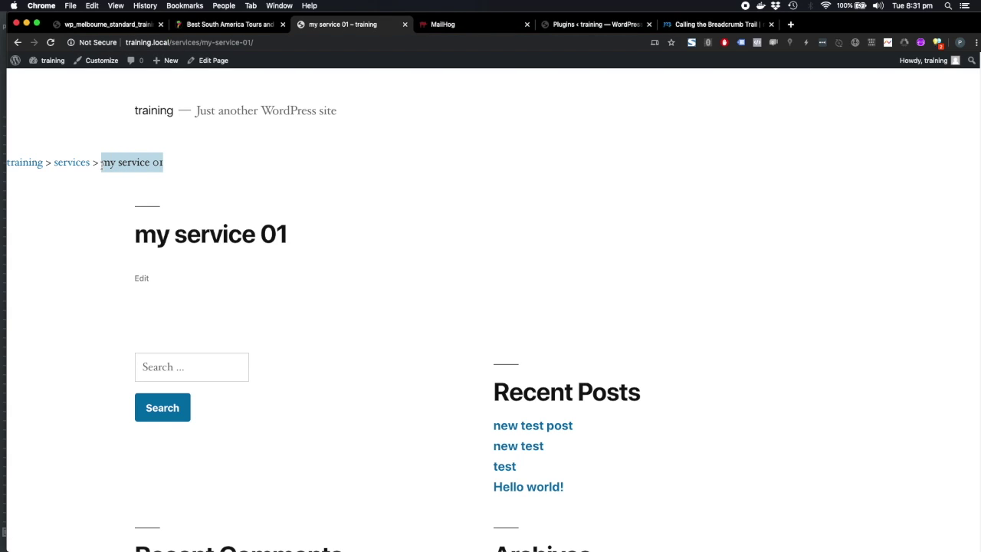
pyautogui.click(72, 163)
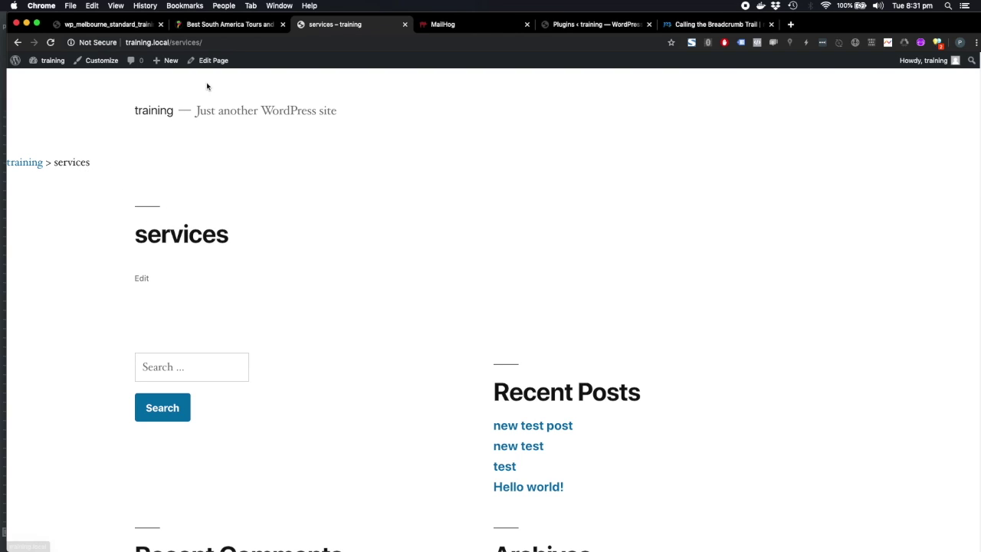
# Return to the list of all pages through the services page's editor and view my service 02 to inspect its breadcrumb.
pyautogui.click(210, 60)
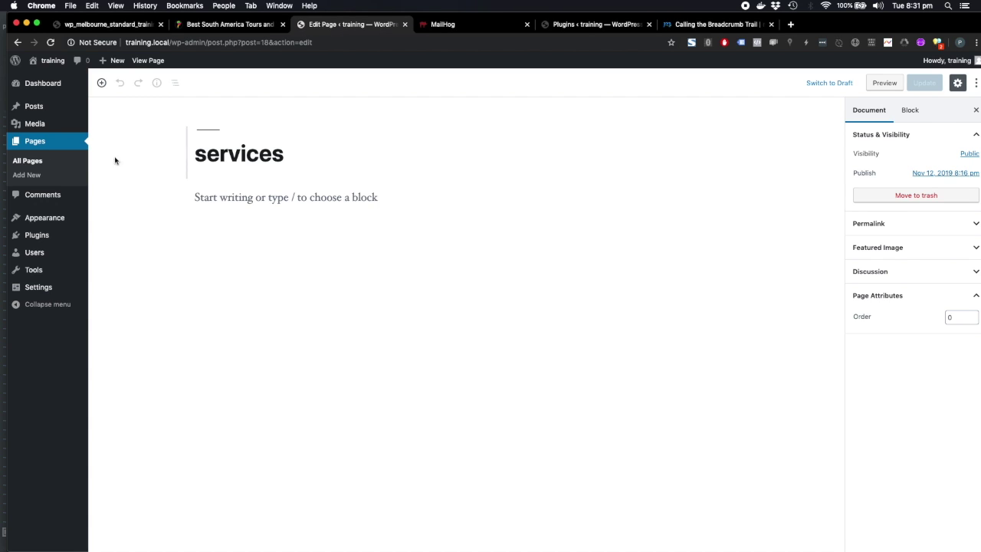
pyautogui.click(52, 162)
pyautogui.moveTo(175, 224)
pyautogui.click(210, 234)
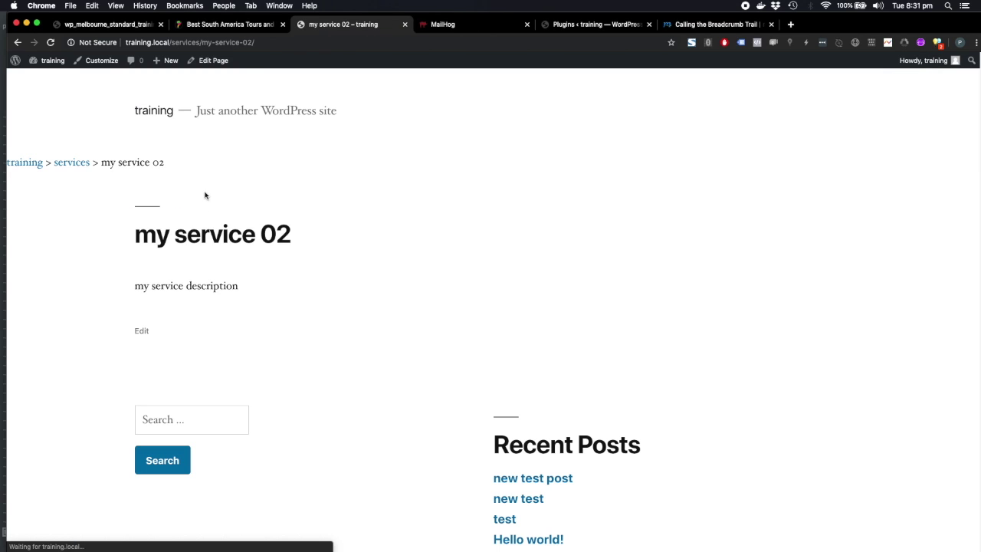
pyautogui.moveTo(162, 163); pyautogui.dragTo(100, 163)
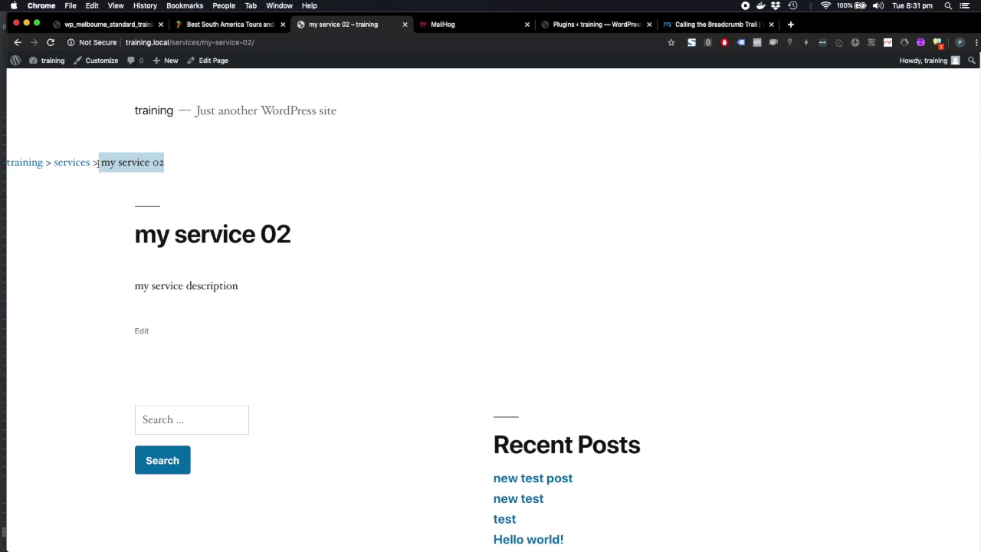